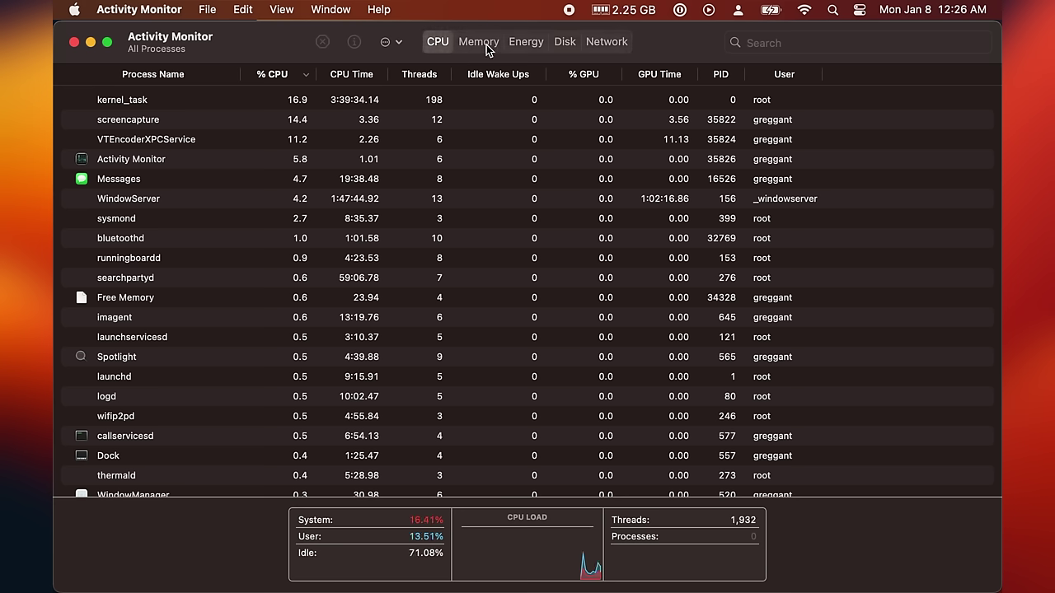
# Switch Activity Monitor to the Memory tab to list per-process memory usage
pyautogui.click(479, 42)
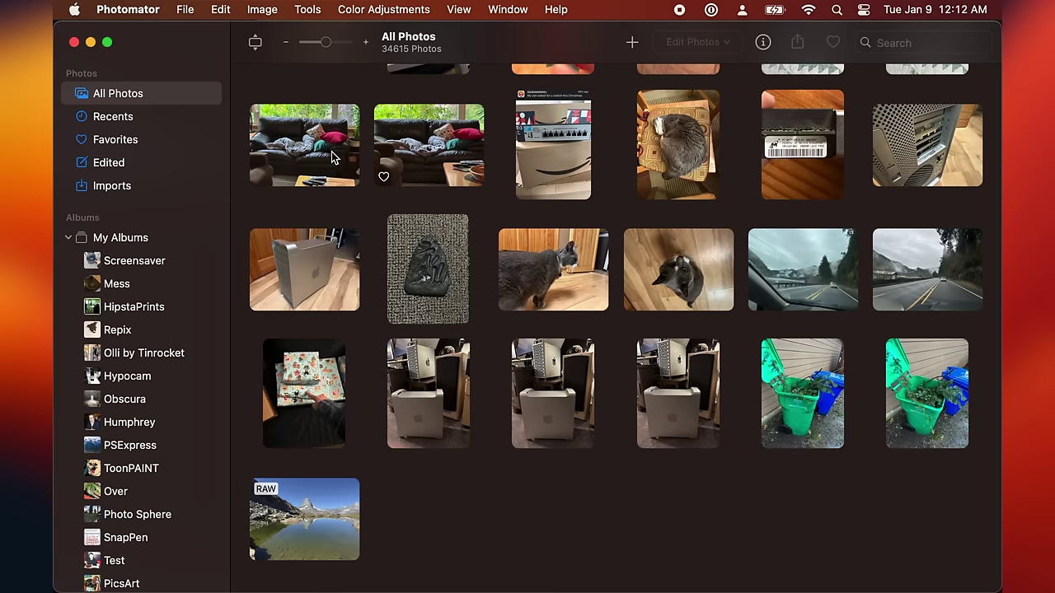
# Quit Photomator and Pixelmator Pro, then choose Restart from the Apple menu
pyautogui.click(183, 8)
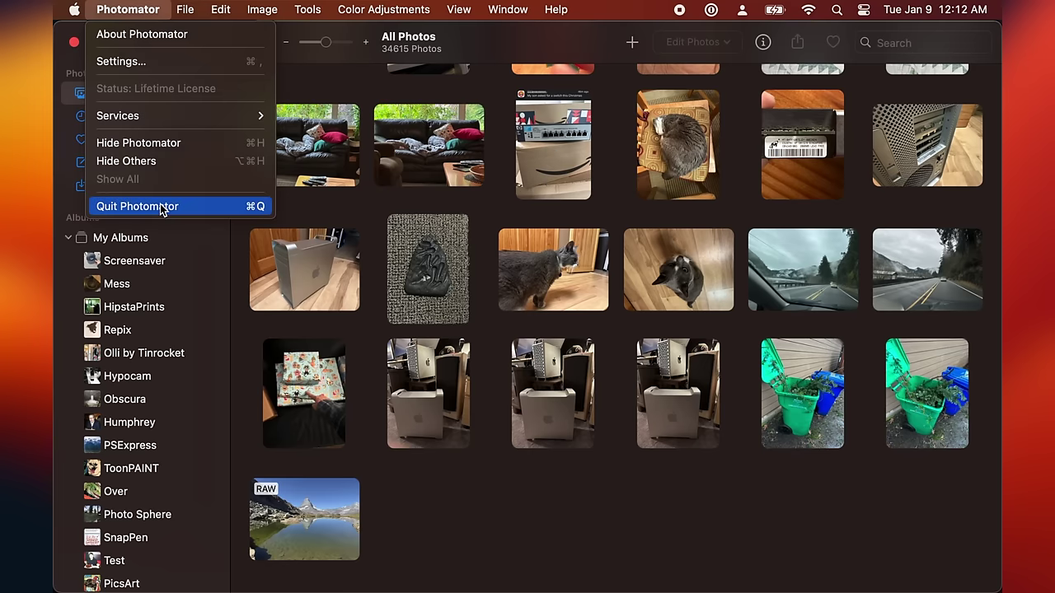
pyautogui.click(162, 208)
pyautogui.click(161, 11)
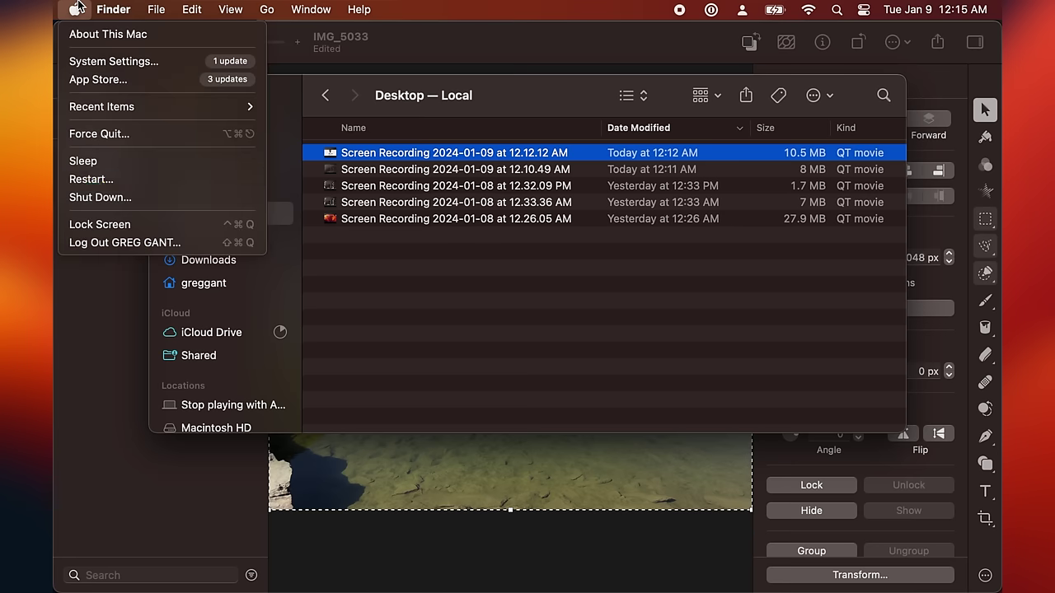
pyautogui.click(176, 178)
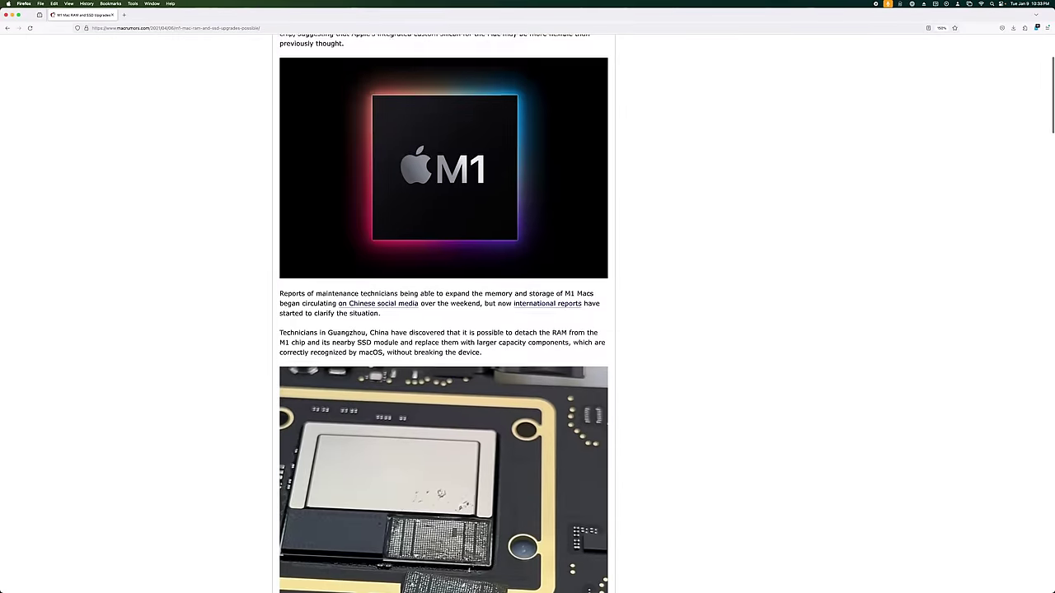
# Launch Activity Monitor on the Mac OS X machine, listing My Processes by Real Mem
pyautogui.scroll(-10, 443, 313)
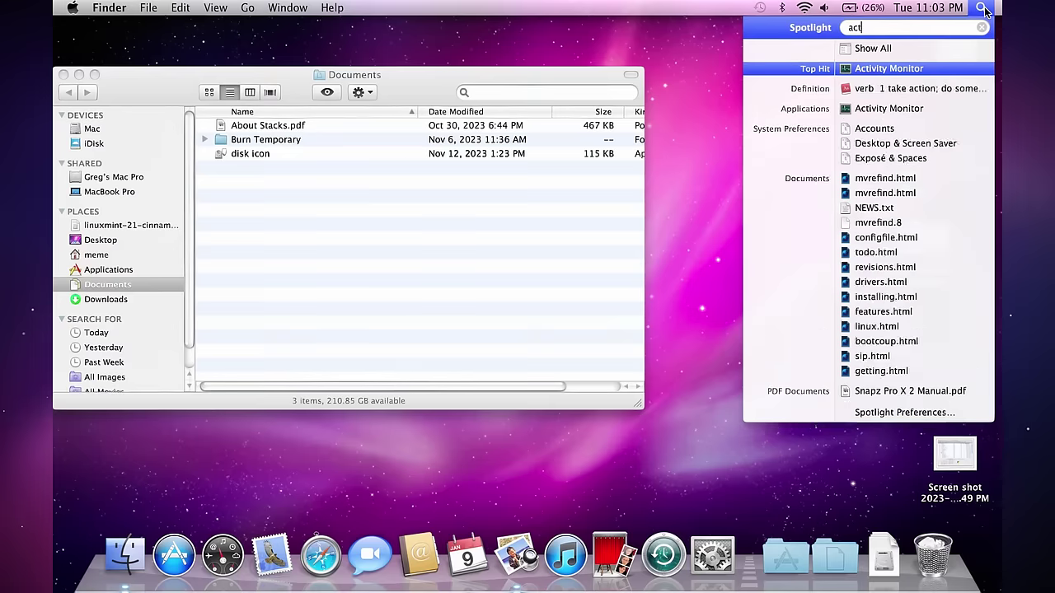
pyautogui.click(982, 7)
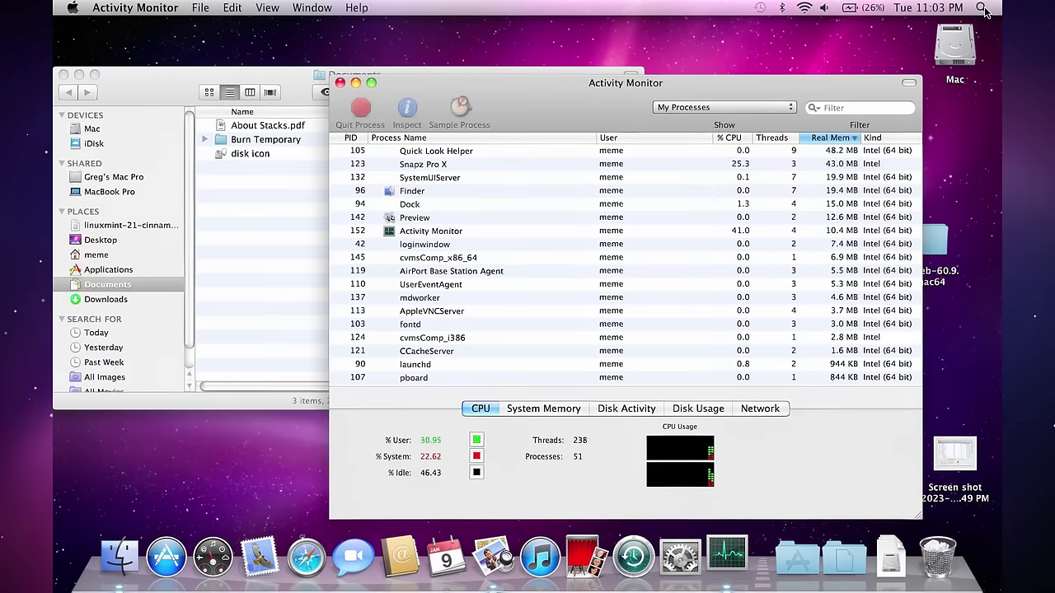
# Show the System Memory tab with the older Mac's memory statistics and pie chart
pyautogui.click(567, 410)
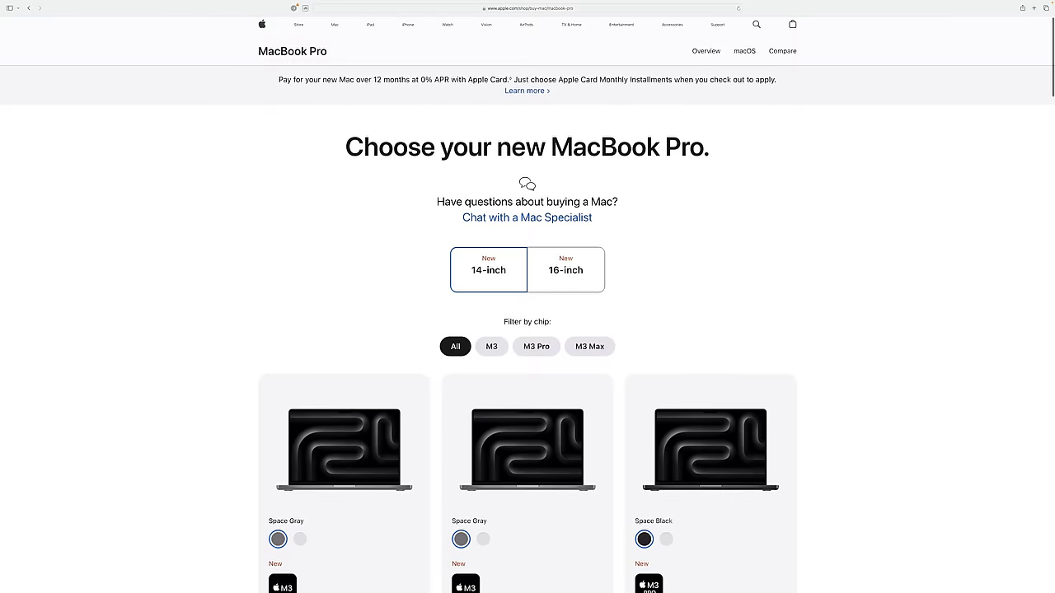
pyautogui.scroll(-5, 528, 330)
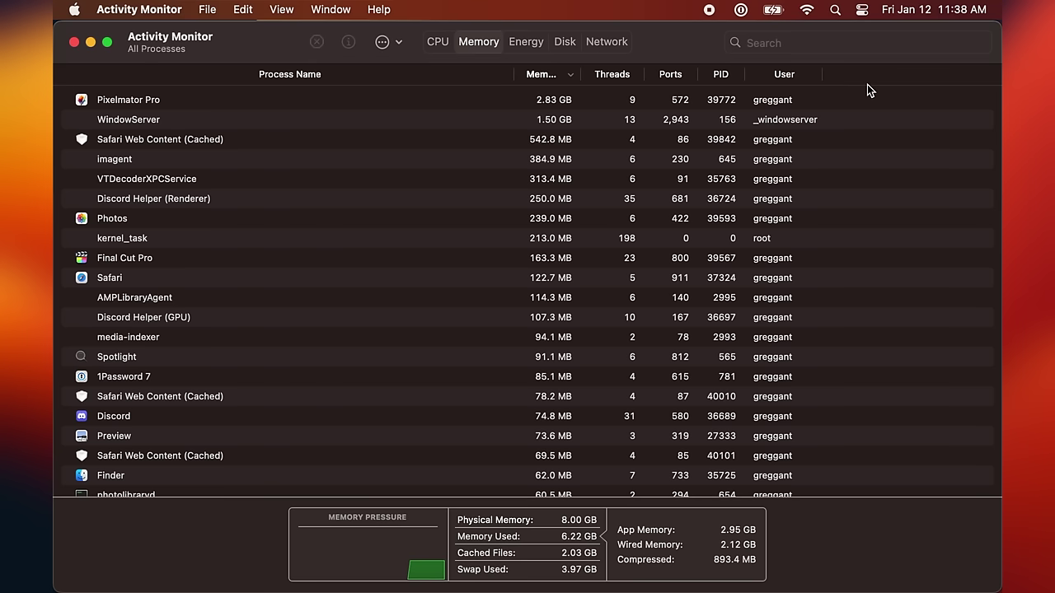
# Add the Compressed Memory column to Activity Monitor's process list
pyautogui.rightClick(876, 74)
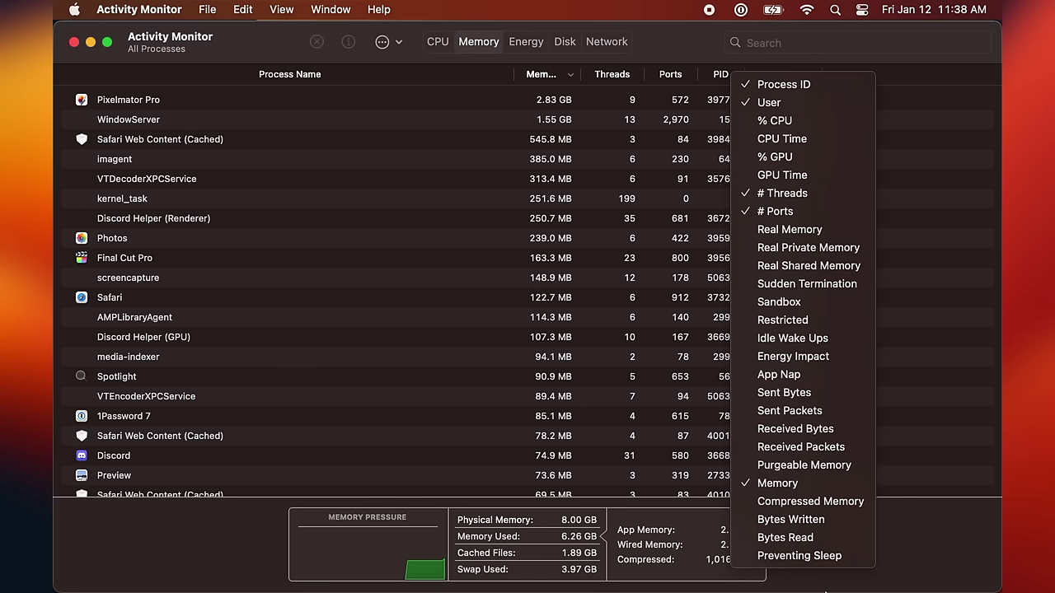
pyautogui.click(829, 501)
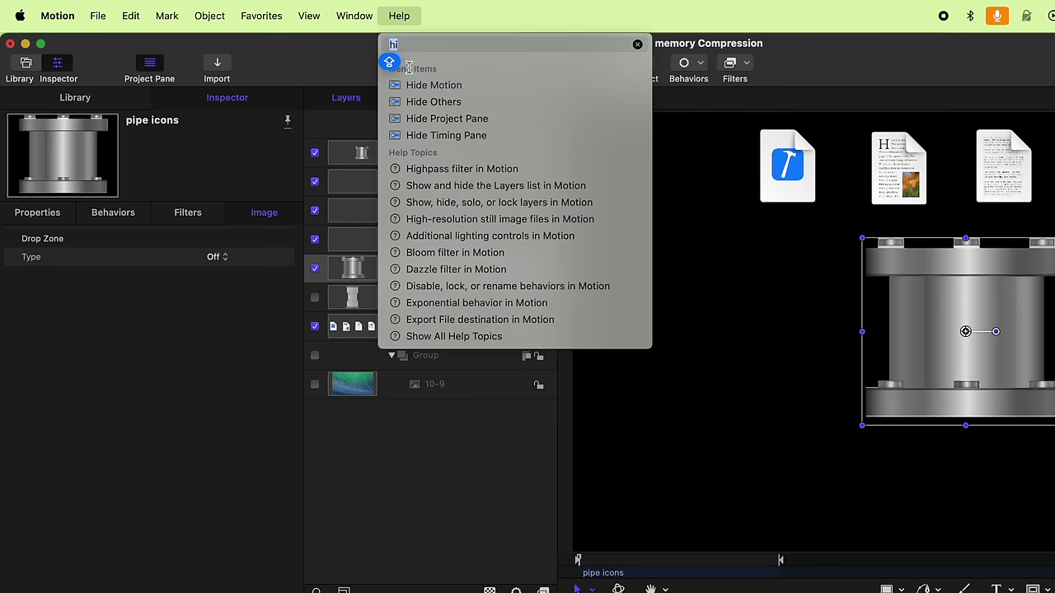
# Hide Motion, then add the App Nap column to Activity Monitor's memory list
pyautogui.click(420, 86)
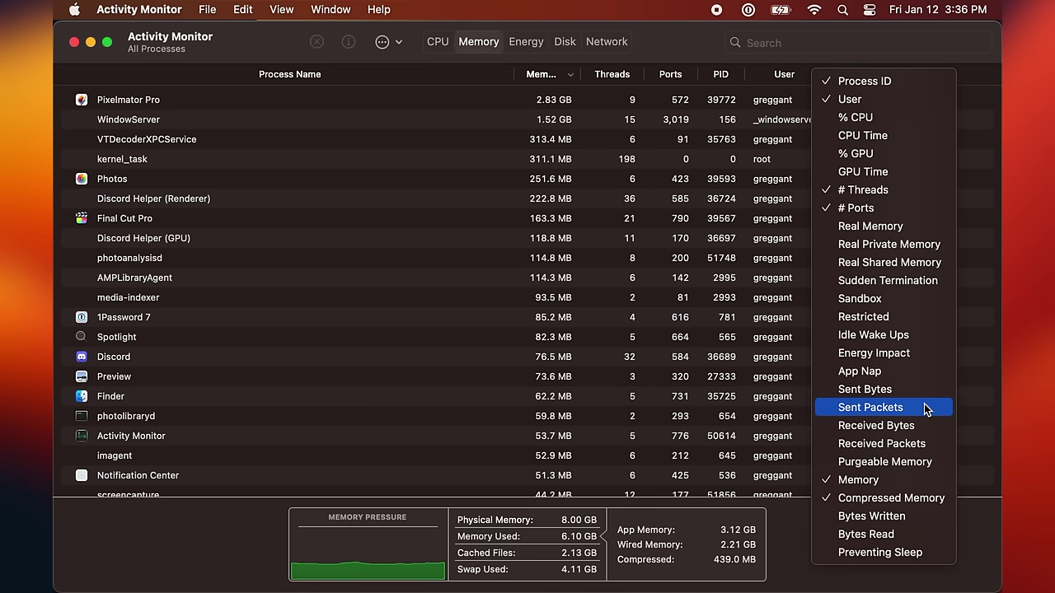
pyautogui.click(928, 373)
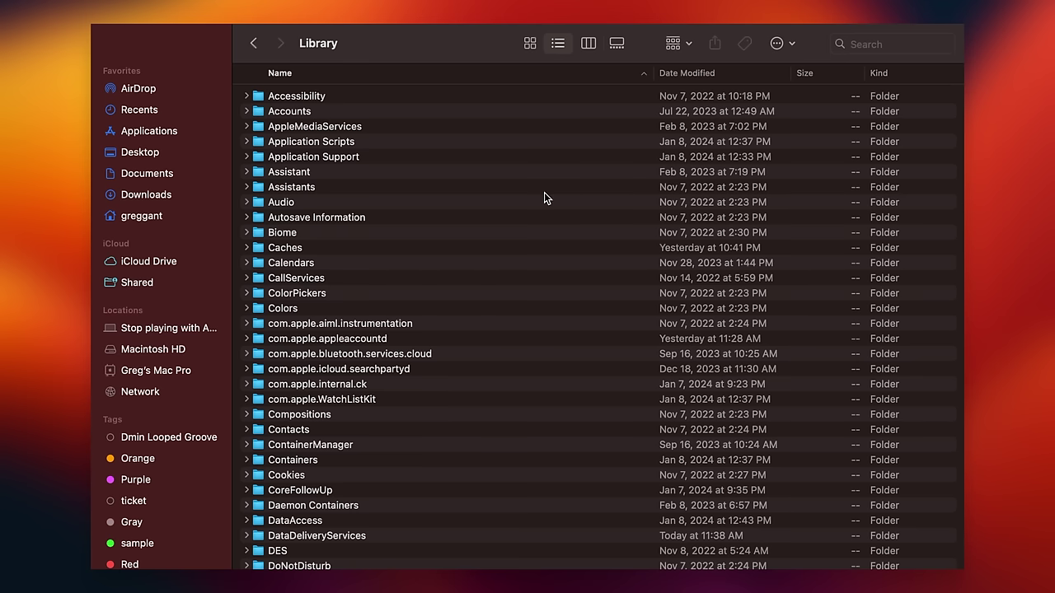
# Jump to the Saved Application State folder in Library by typing 'sav' and open it
pyautogui.click(544, 194)
pyautogui.write('sav')
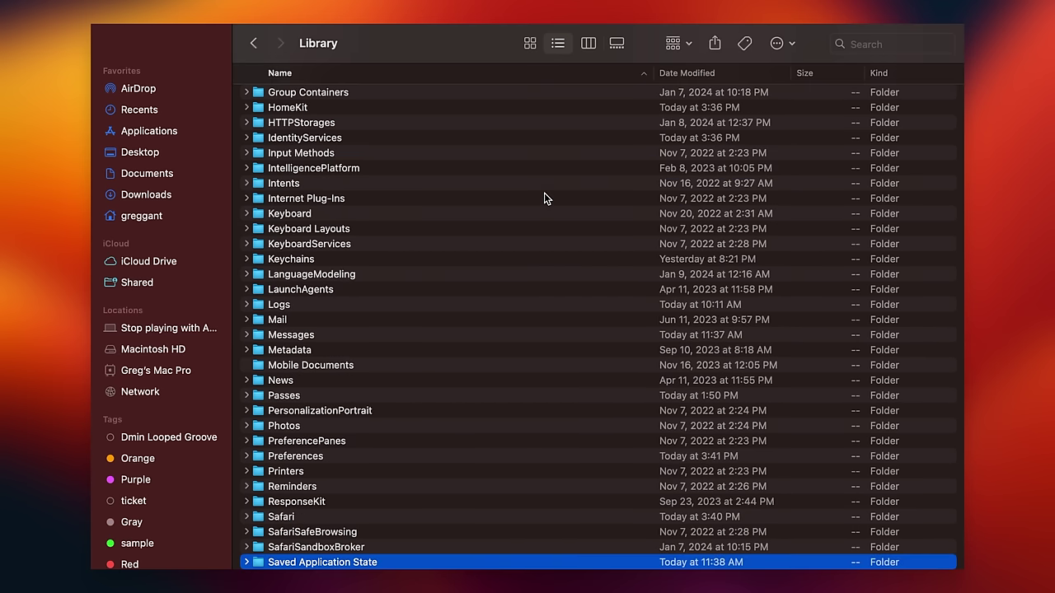
pyautogui.press('super+Down')
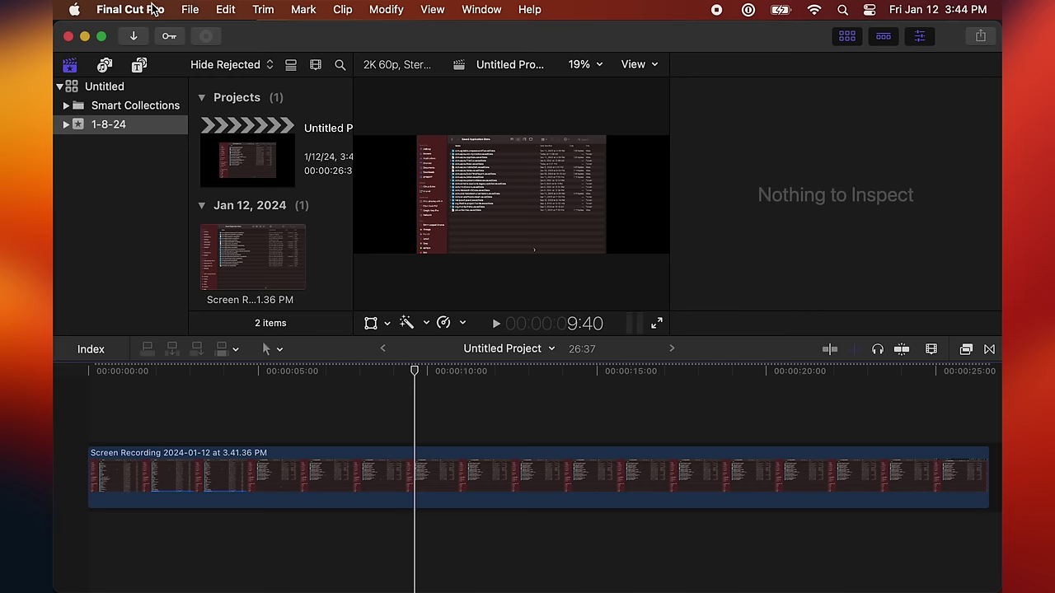
# Quit Final Cut Pro and relaunch it from Spotlight by searching 'final'
pyautogui.click(130, 9)
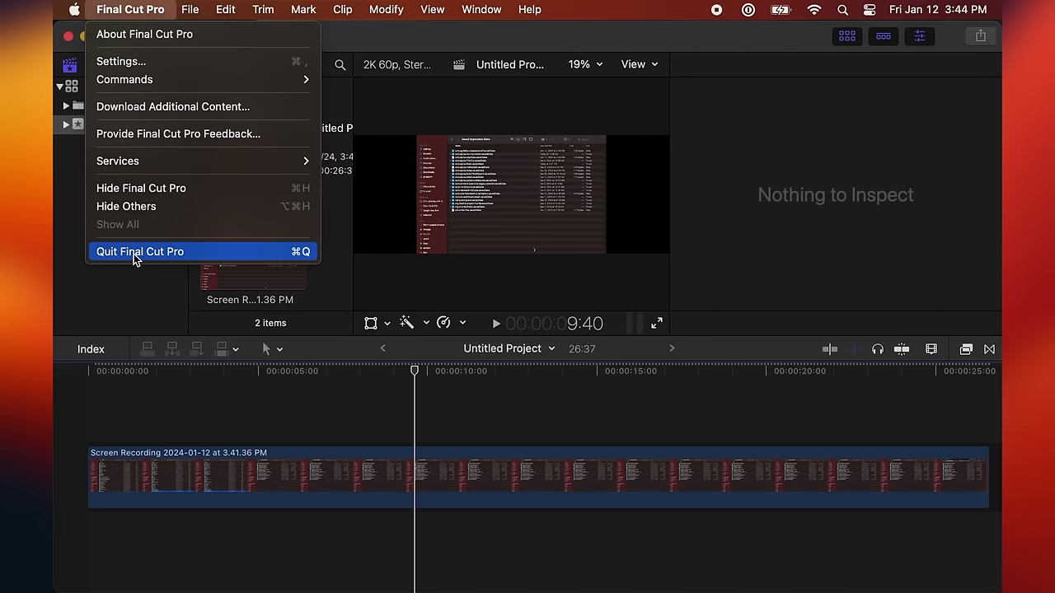
pyautogui.click(133, 252)
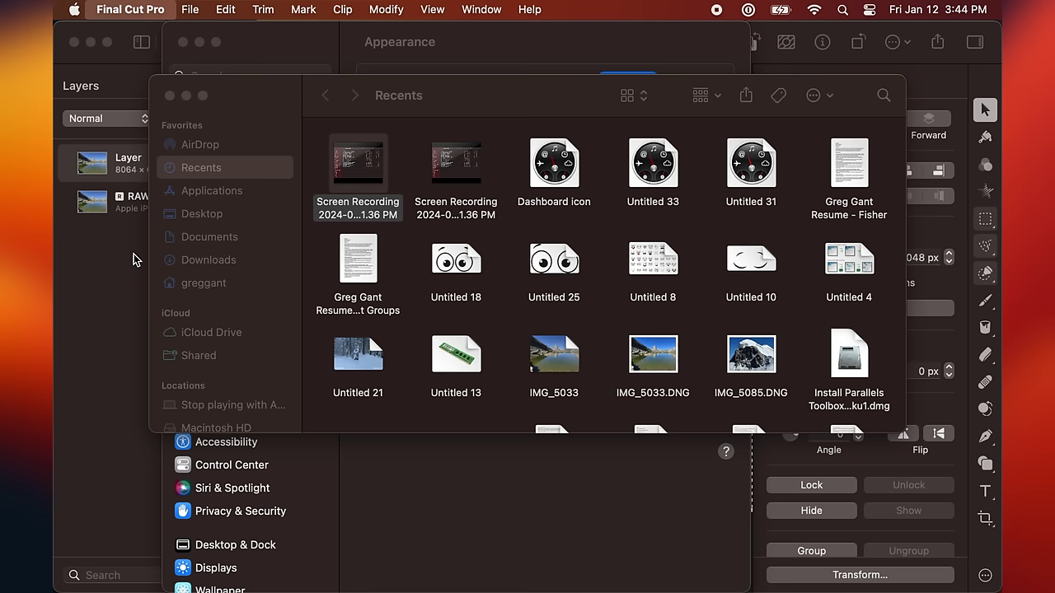
pyautogui.press('super+space')
pyautogui.write('final')
pyautogui.press('Return')
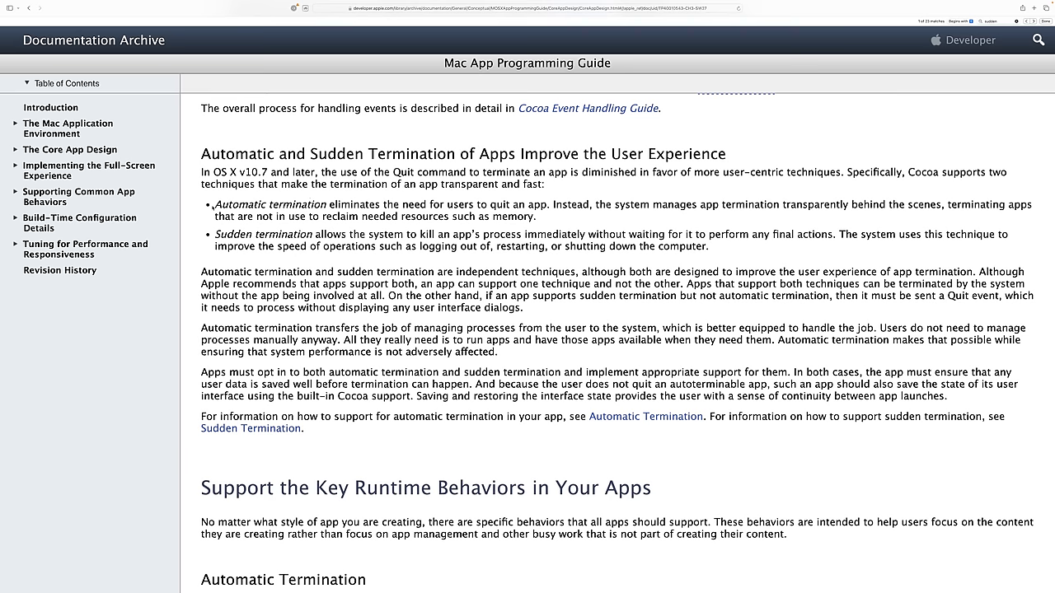
# Highlight the Automatic and Sudden termination bullets, then switch to the XPC docs window
pyautogui.moveTo(212, 206); pyautogui.dragTo(387, 260)
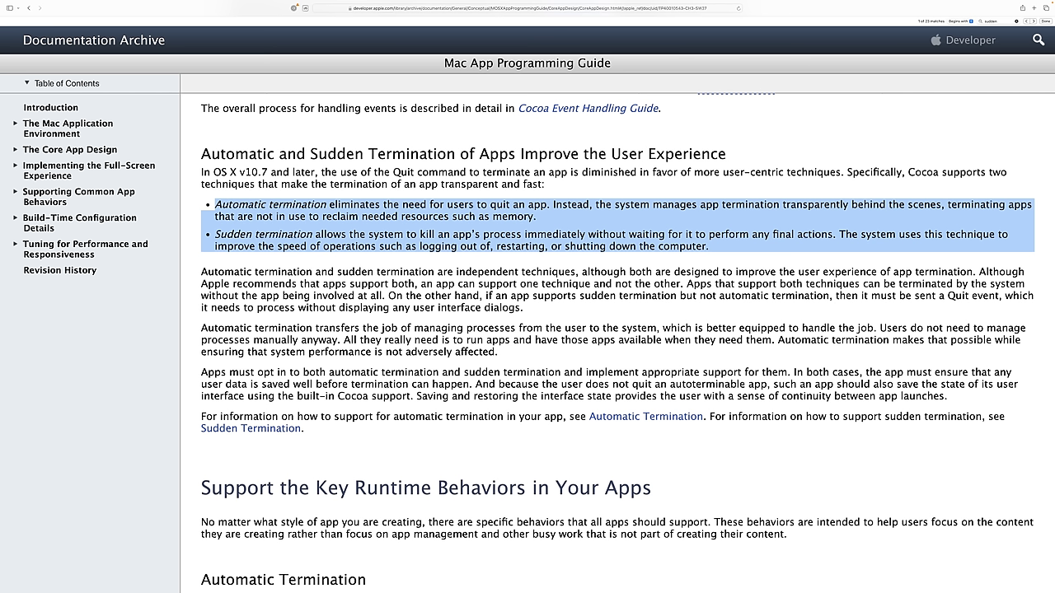
pyautogui.press('super+Tab')
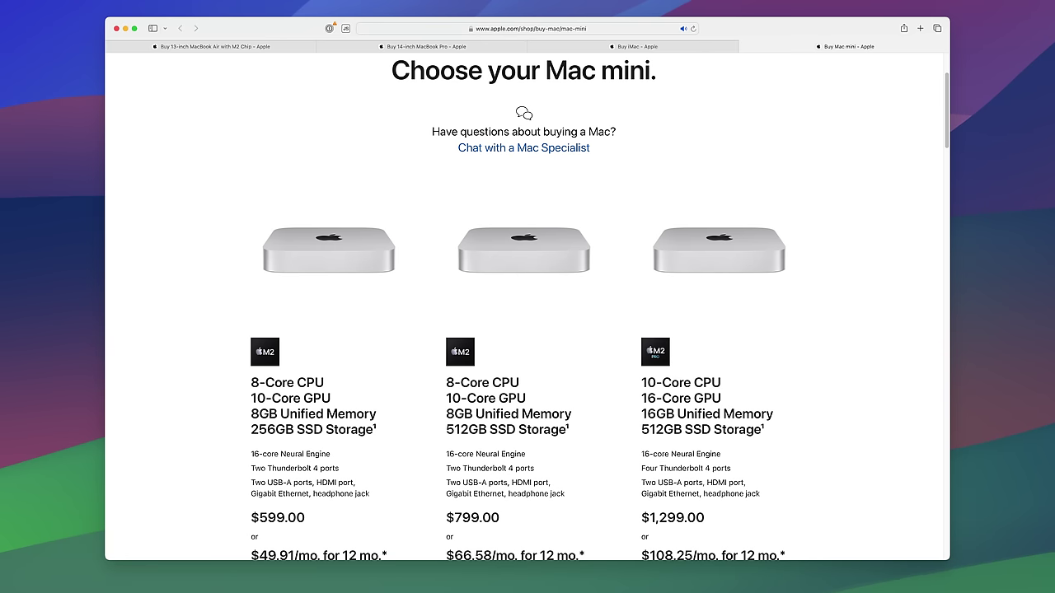
# Switch from the Mac mini tab to the iMac buying page tab in Safari
pyautogui.hotkey('ctrl', 'shift', 'Tab')
pyautogui.hotkey('ctrl', 'shift', 'Tab')
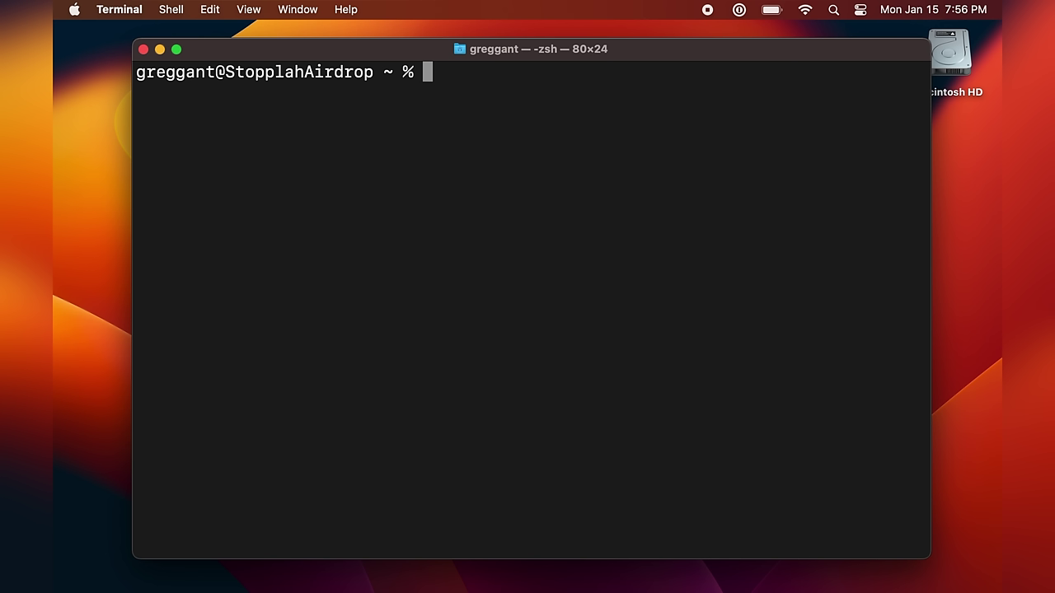
# Run vm_stat to print Mach virtual memory statistics with 4096-byte pages
pyautogui.write('vm_stat')
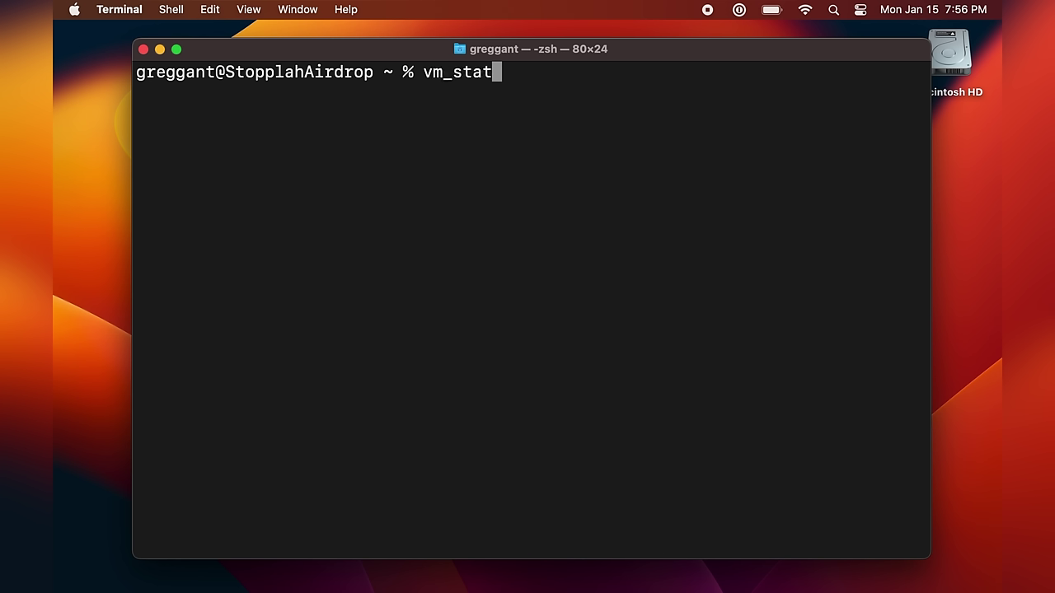
pyautogui.press('Return')
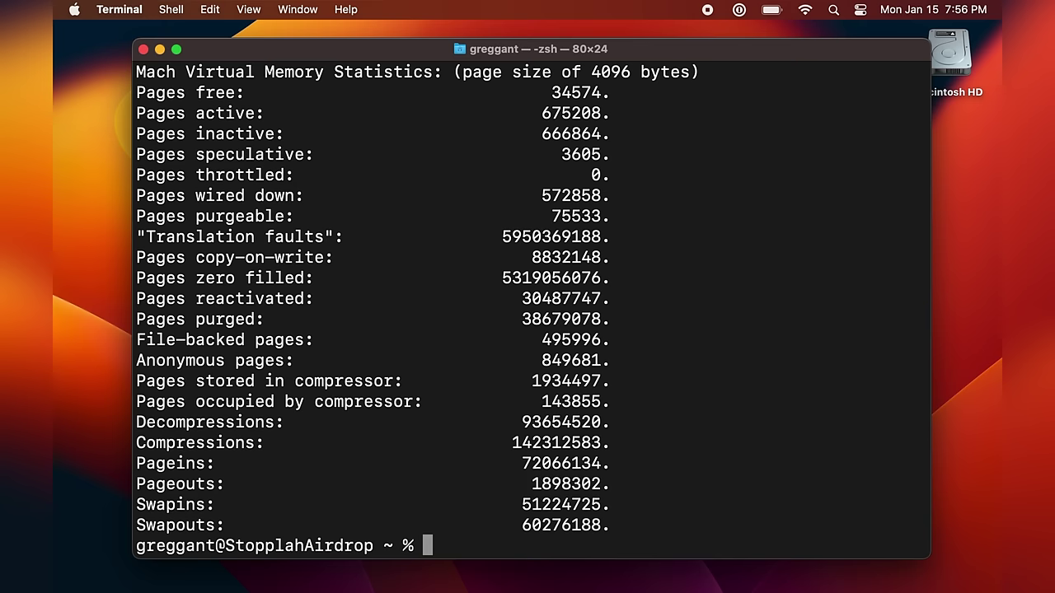
# Clear the screen and run memory_pressure, showing 43% system-wide memory free
pyautogui.write('clear')
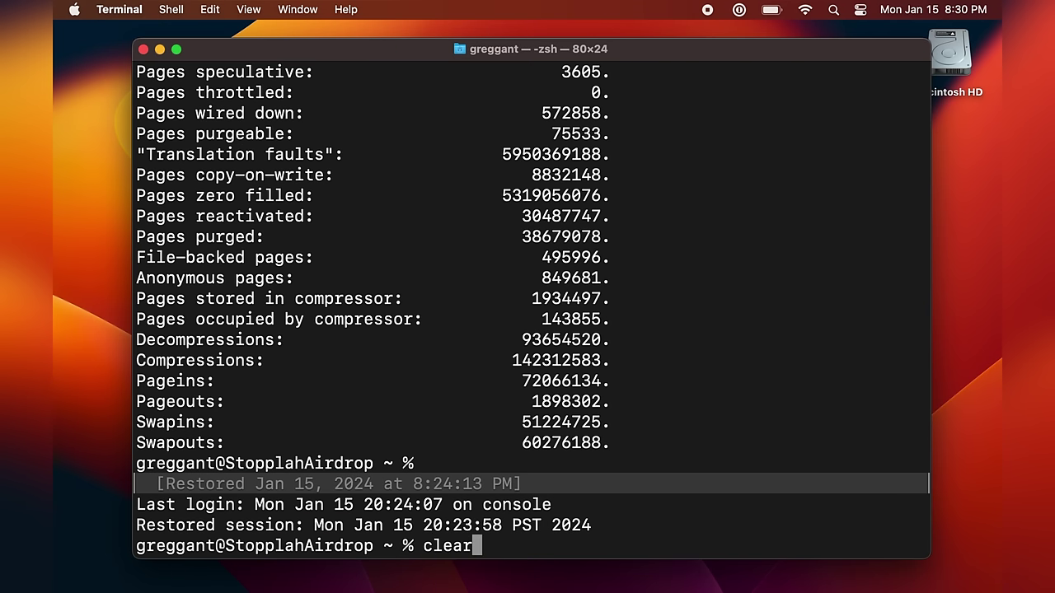
pyautogui.press('Return')
pyautogui.write('m')
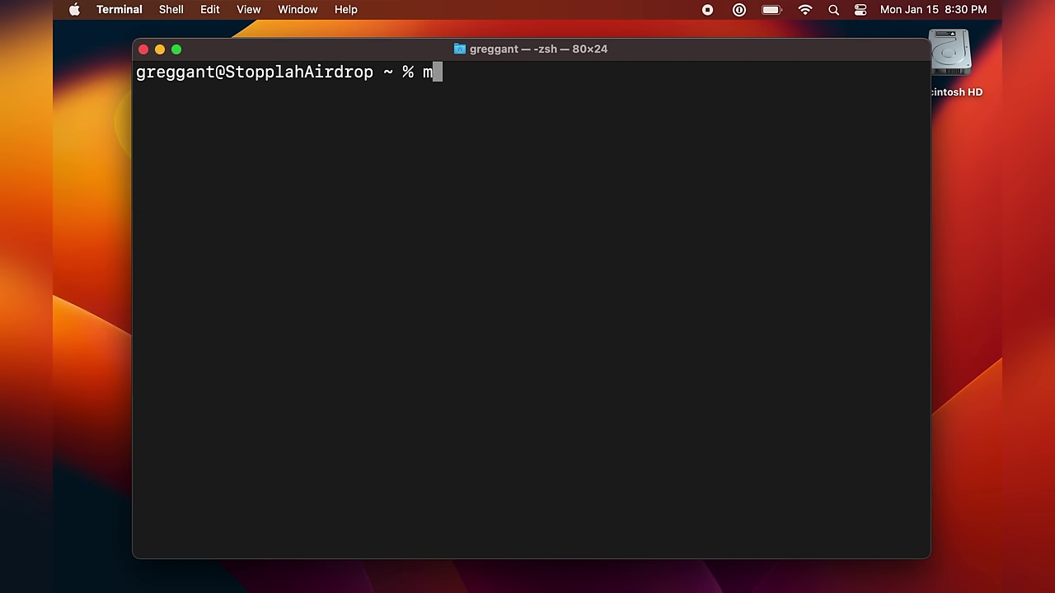
pyautogui.write('emory_pressure')
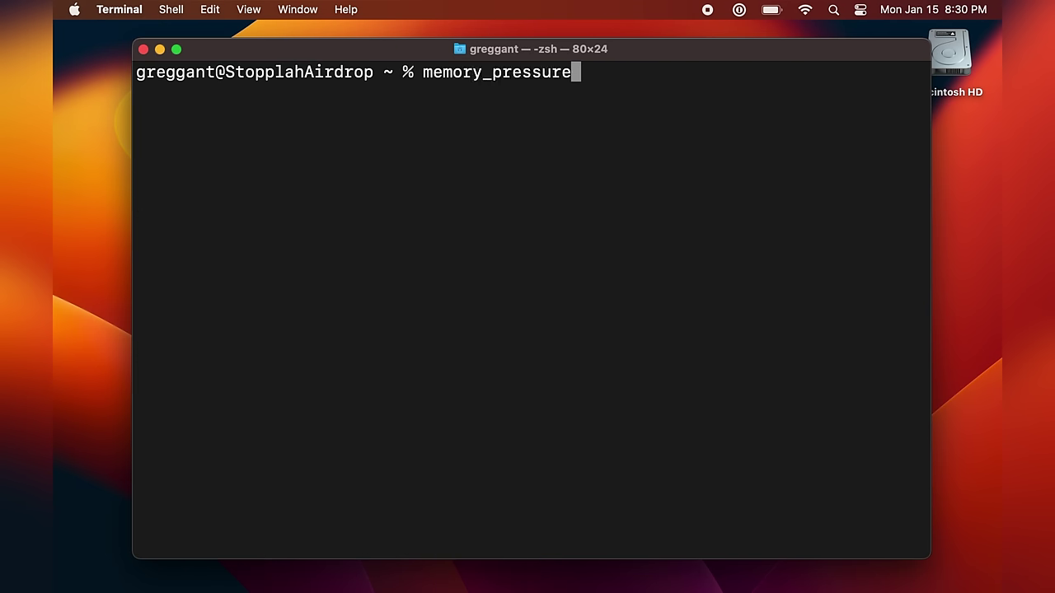
pyautogui.press('Return')
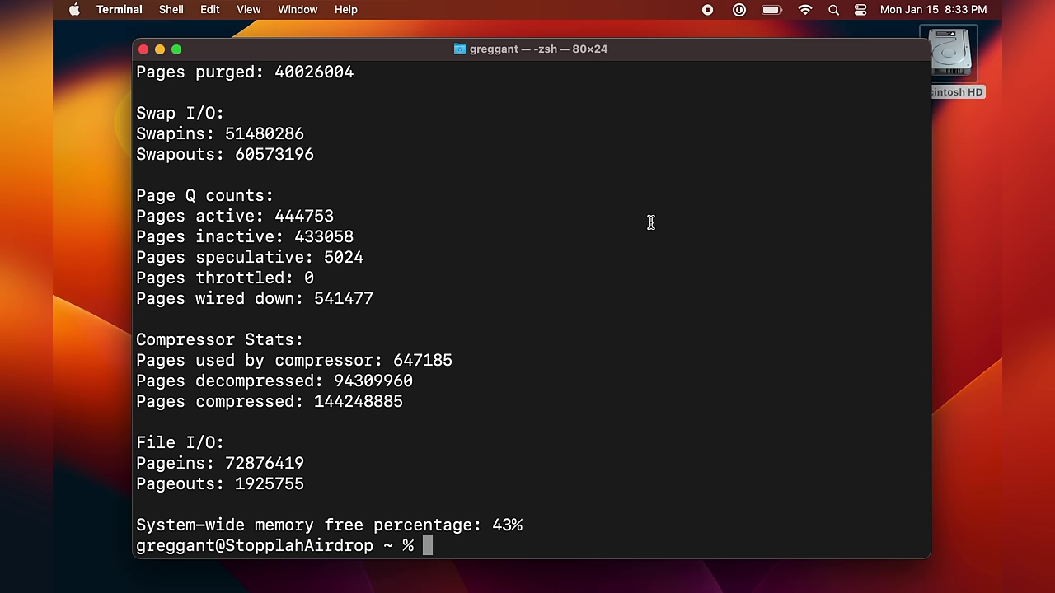
# Shrink the terminal text, enlarge the window to 148 by 42, and clear the screen
pyautogui.press('super+minus')
pyautogui.press('super+minus')
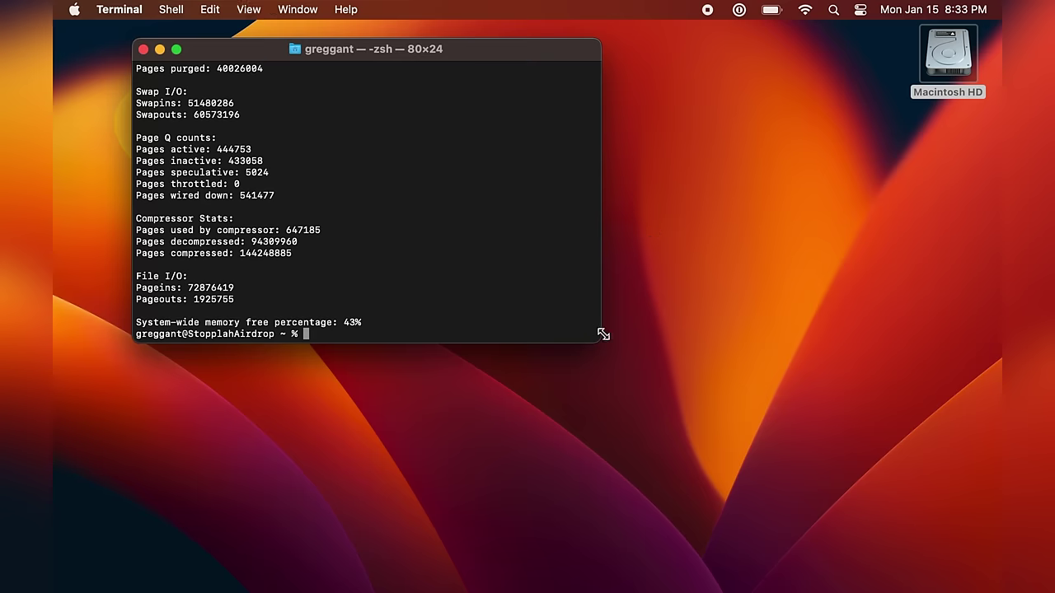
pyautogui.moveTo(604, 334); pyautogui.dragTo(994, 545)
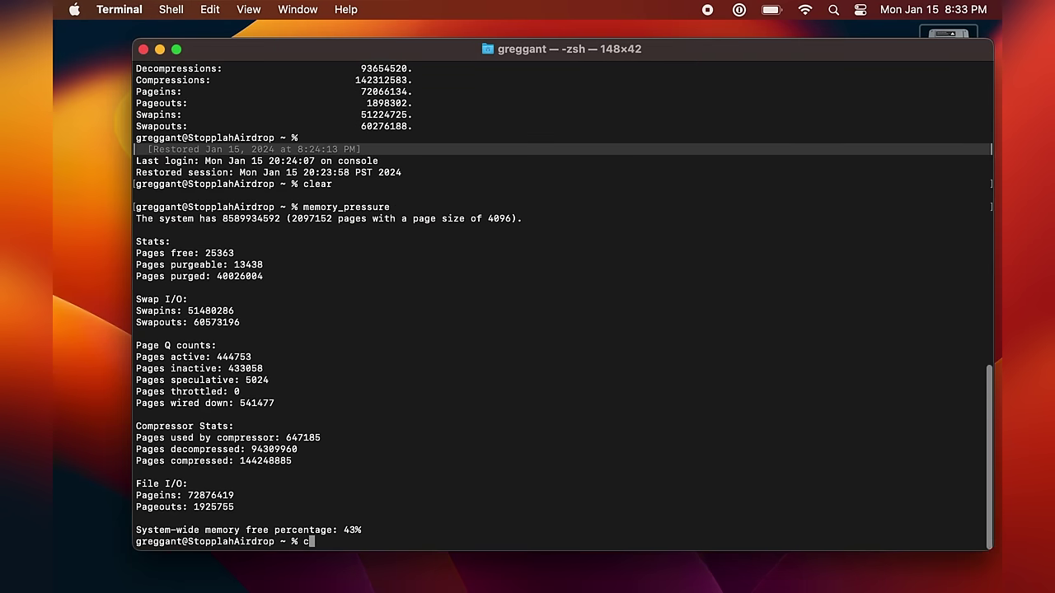
pyautogui.write('lear')
pyautogui.press('Return')
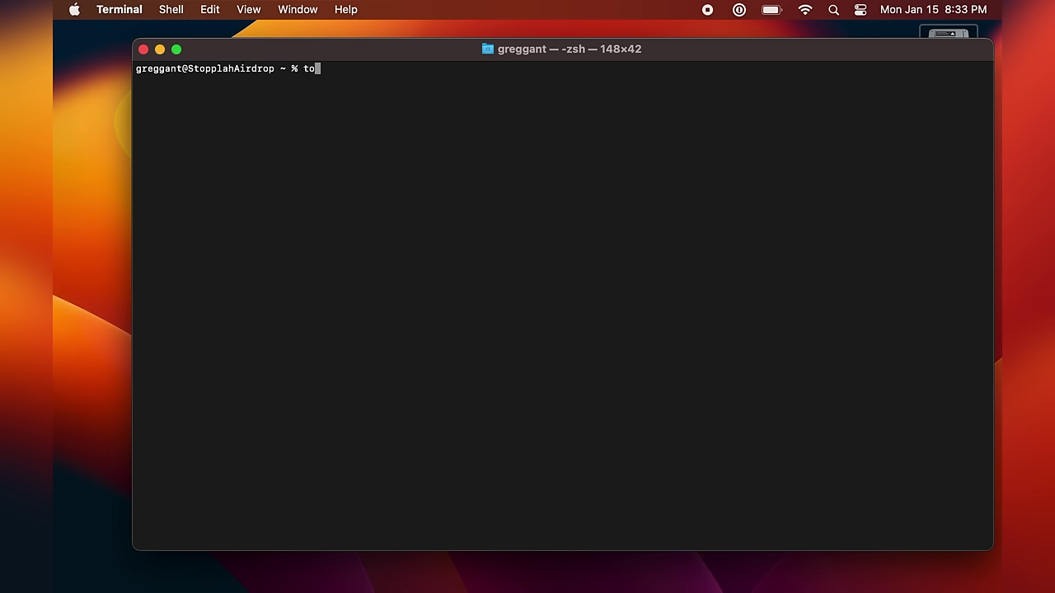
# Start top and enlarge the window to show more process columns and rows
pyautogui.press('Return')
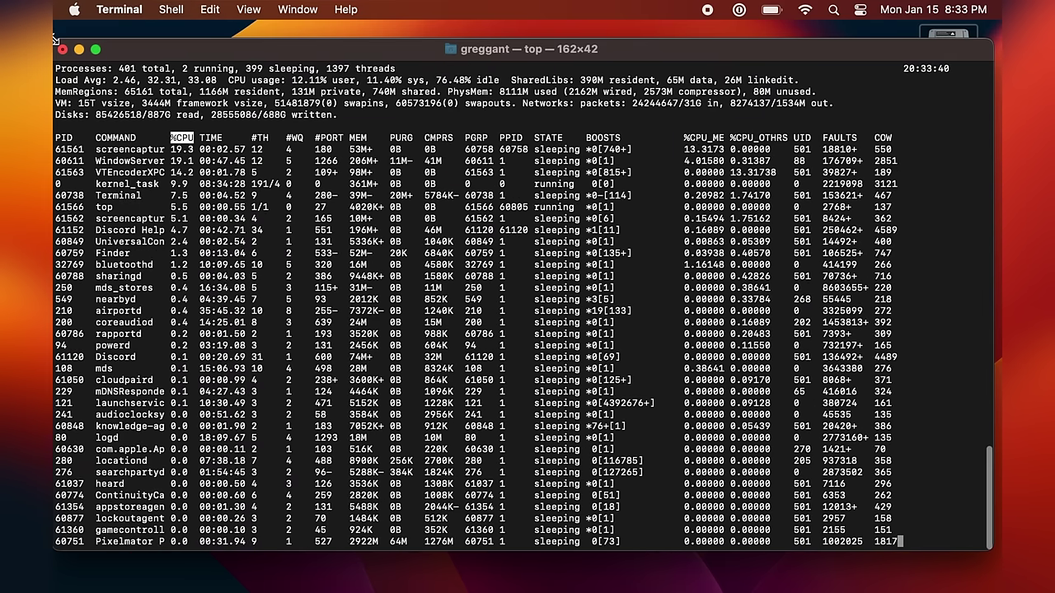
pyautogui.moveTo(993, 551); pyautogui.dragTo(999, 590)
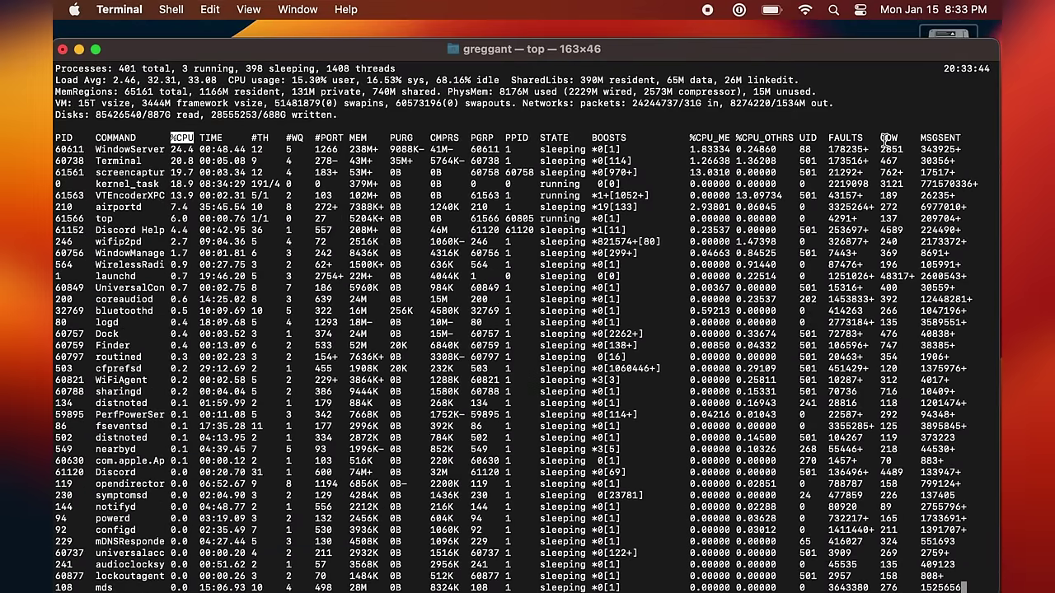
pyautogui.moveTo(814, 39); pyautogui.dragTo(810, 9)
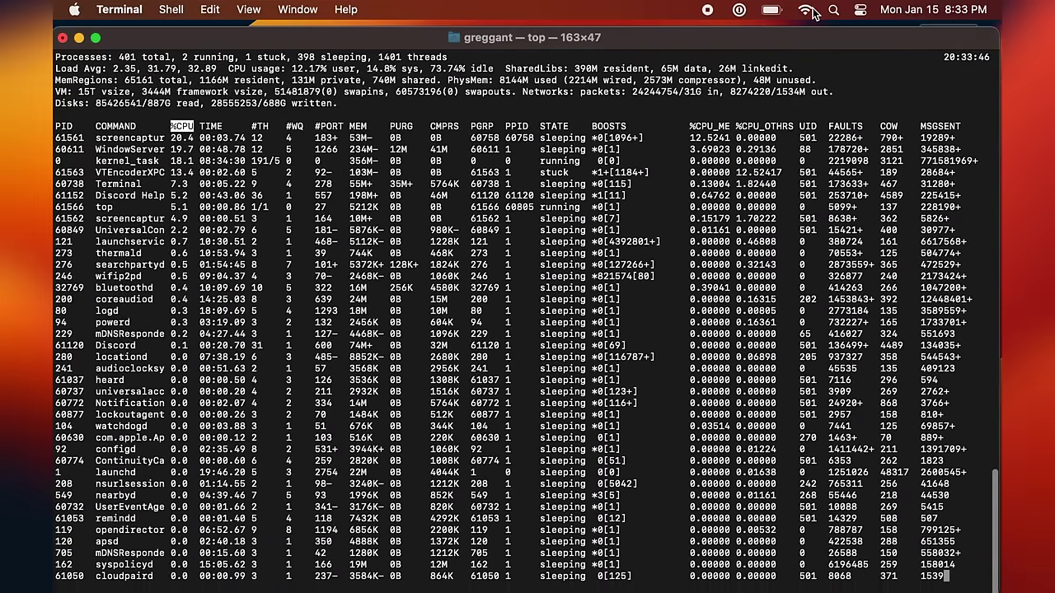